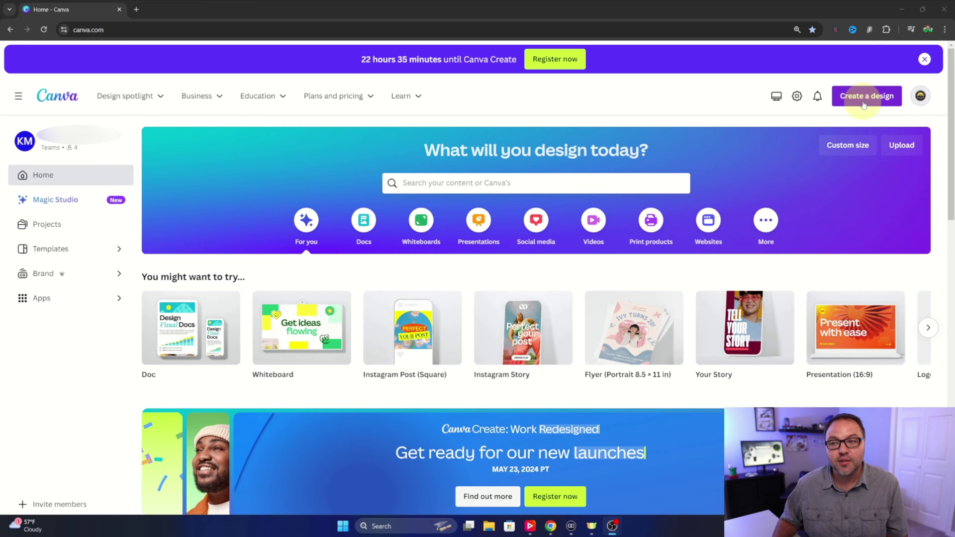
Step: Open the 'Create a design' dropdown on the Canva home page to list design types
left_click(863, 100)
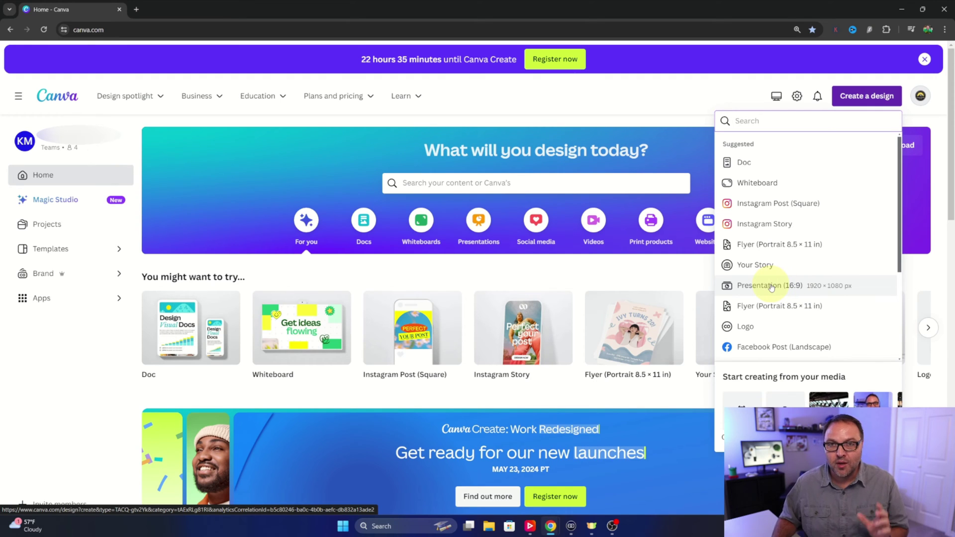
Step: Start a blank Presentation (16:9) design at 1920 × 1080 px
left_click(770, 288)
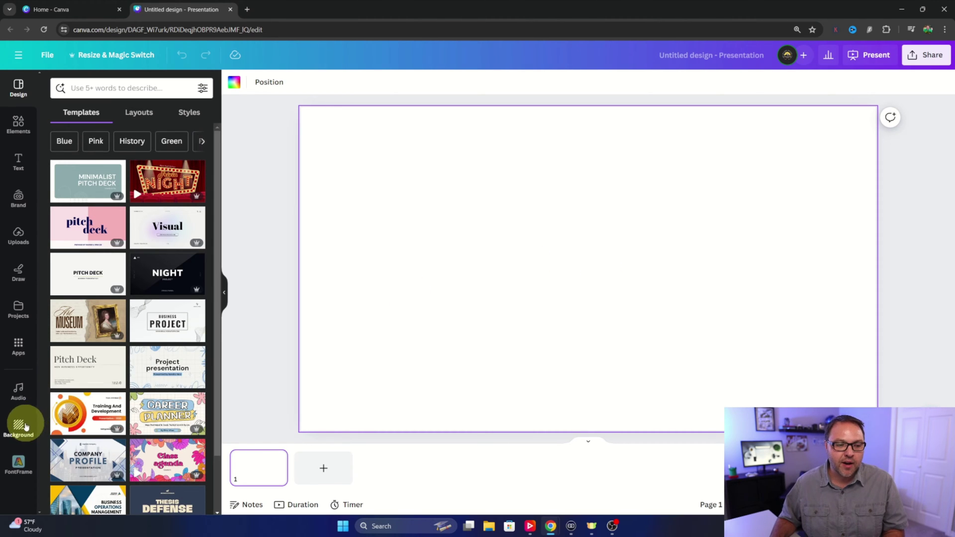
left_click(20, 427)
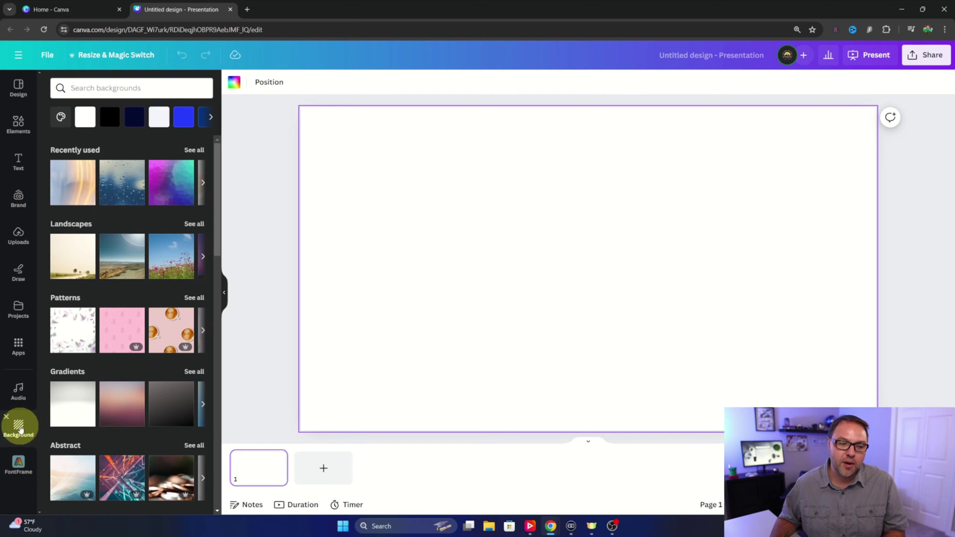
Step: Apply the first recently used blue-and-gold light-streak background to the slide
left_click(69, 182)
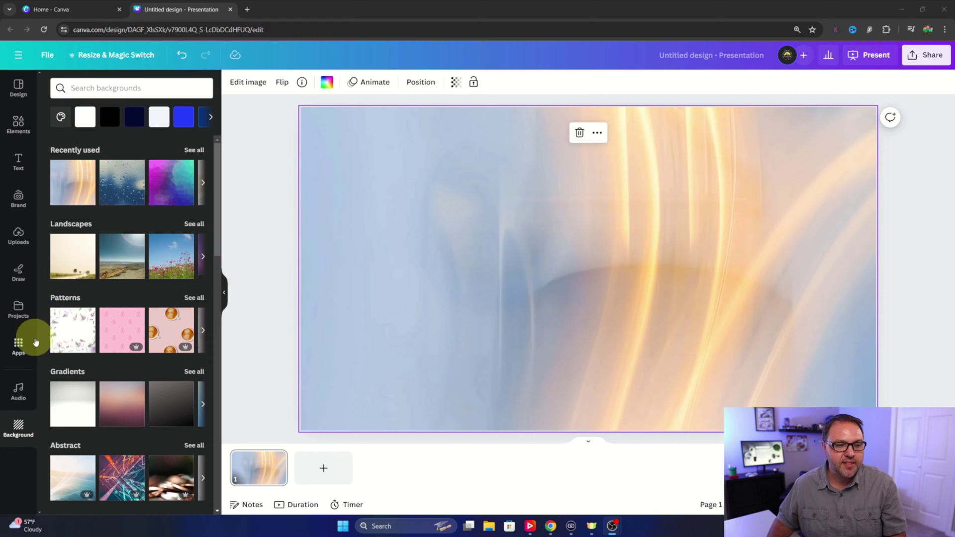
Step: Search the Apps panel for 'fontframe' and open the FontFrame app
left_click(18, 348)
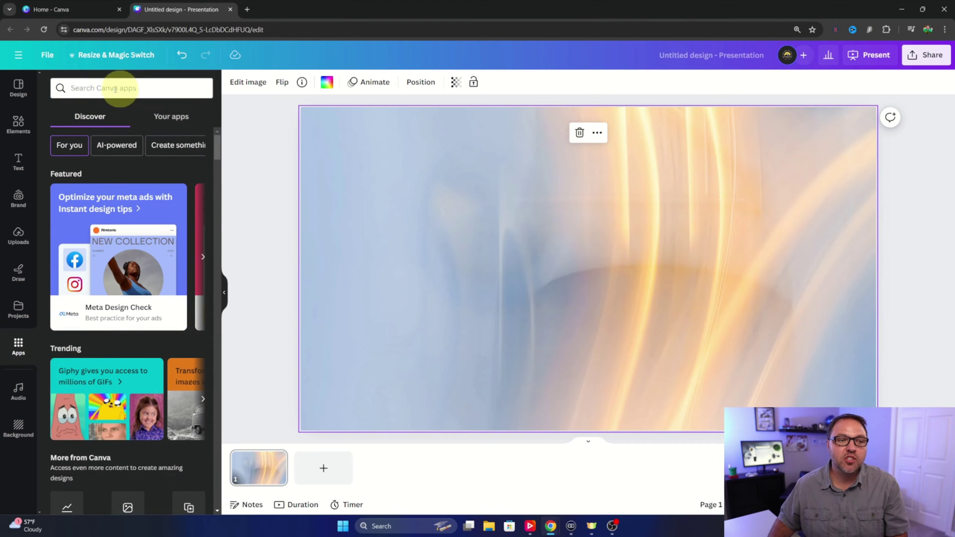
left_click(114, 90)
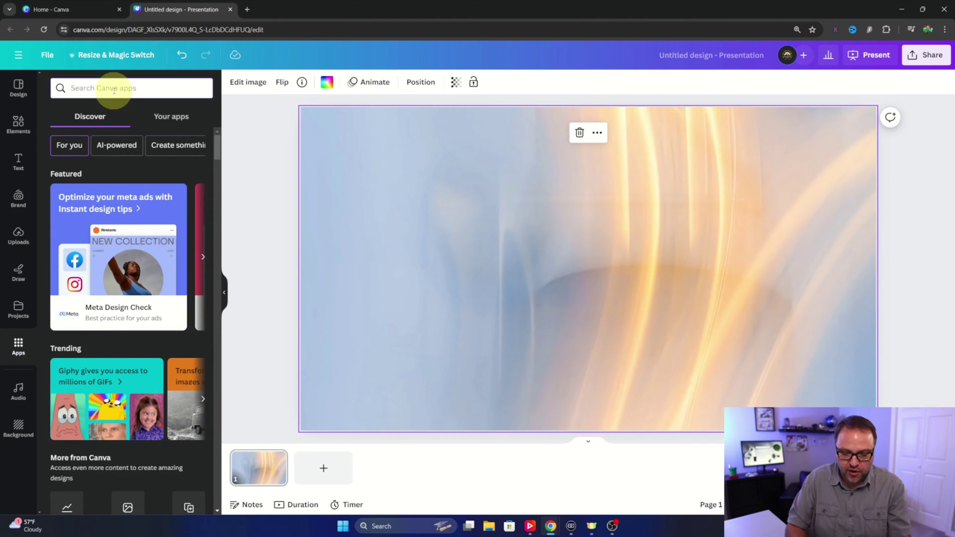
type("fontframe")
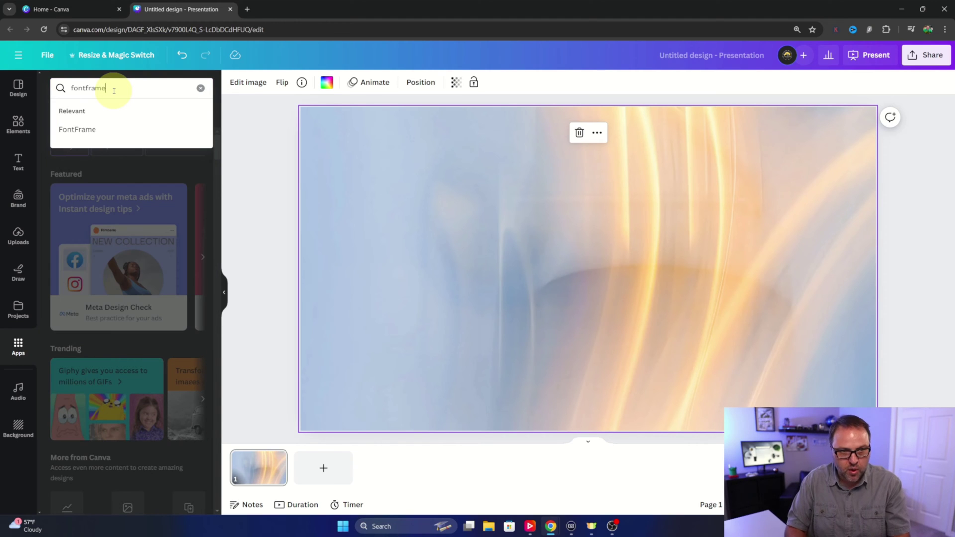
key("Return")
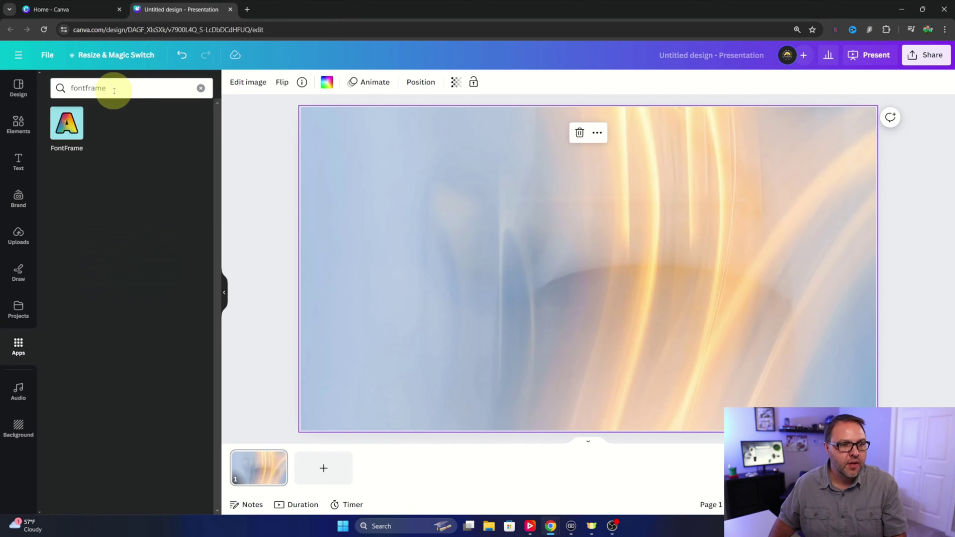
left_click(71, 136)
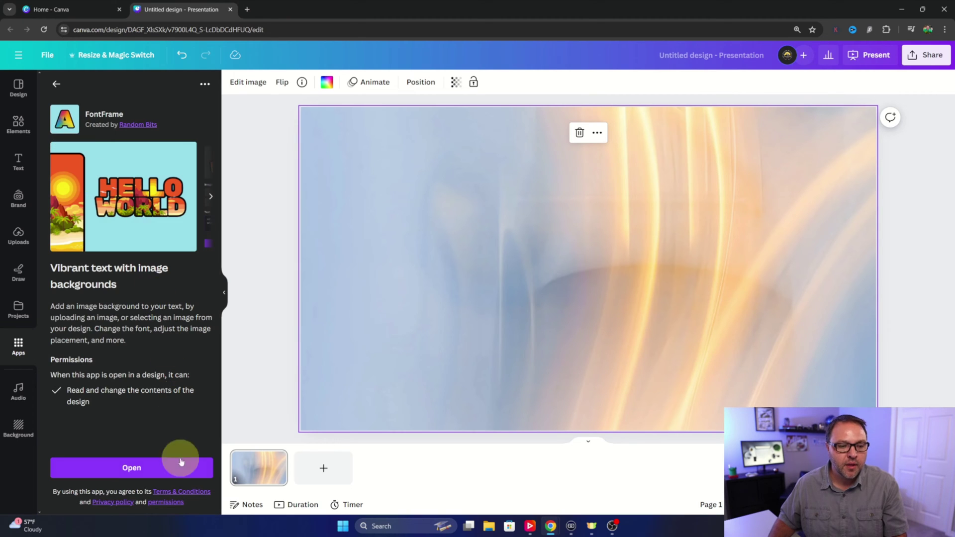
left_click(132, 467)
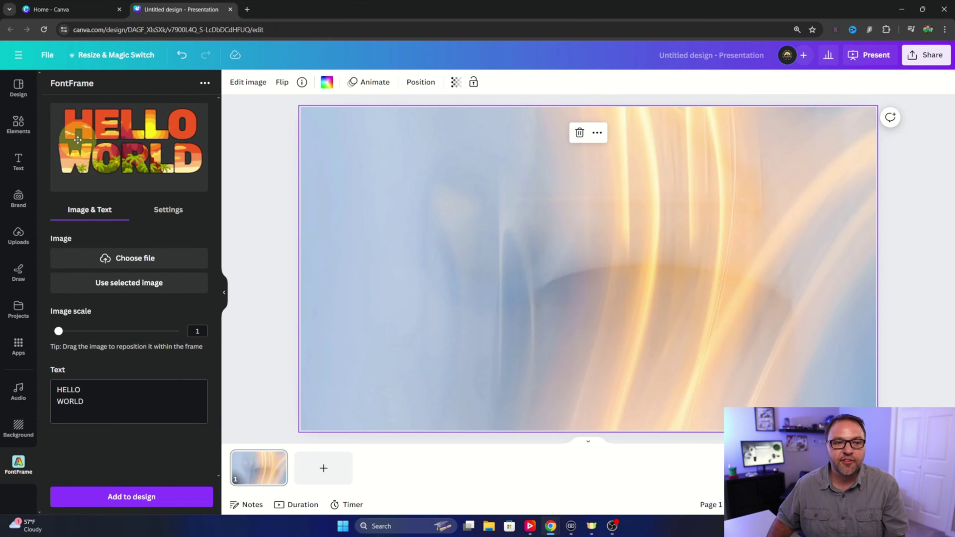
Step: Replace FontFrame's HELLO WORLD sample text with 'RELAX &' and 'EXPLORE' on two lines
left_click_drag(78, 140, 75, 130)
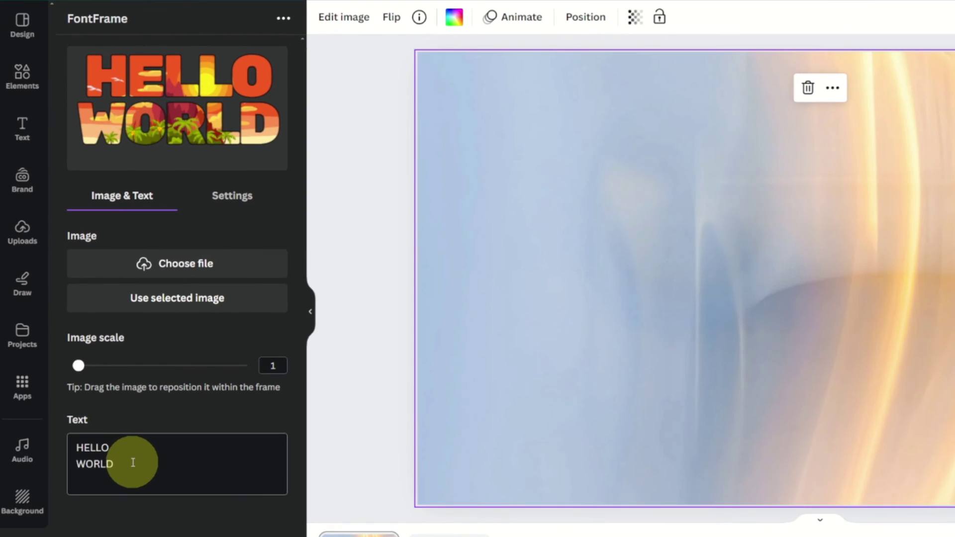
left_click_drag(133, 463, 77, 448)
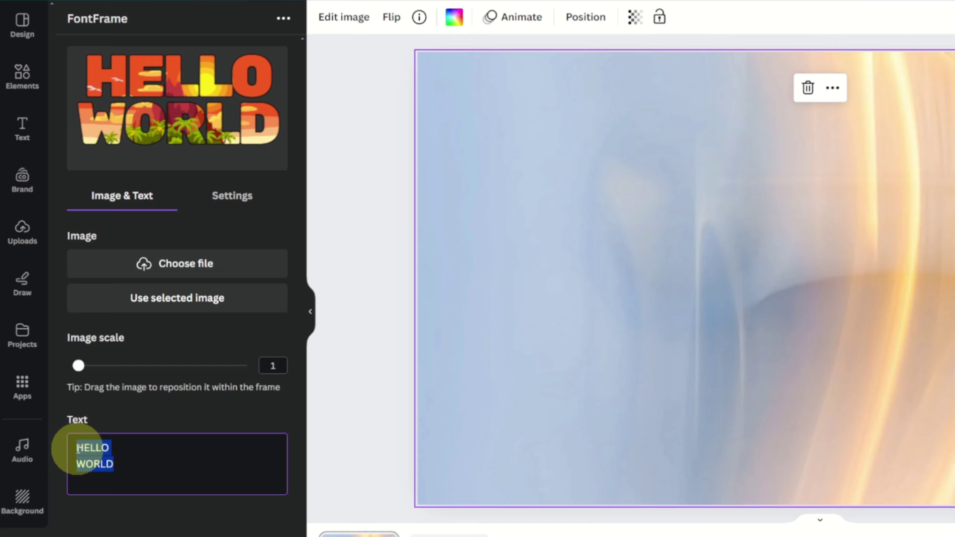
key("BackSpace")
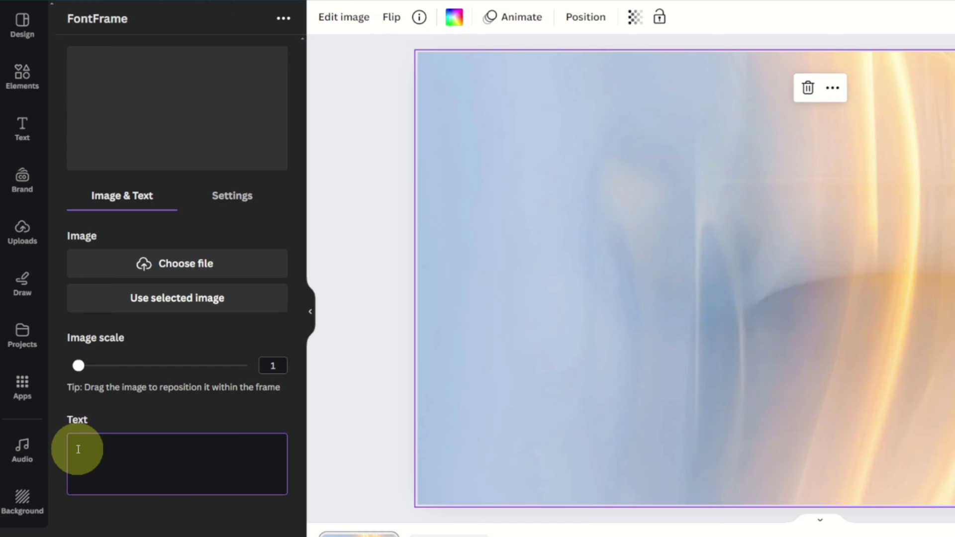
type("RELAX &")
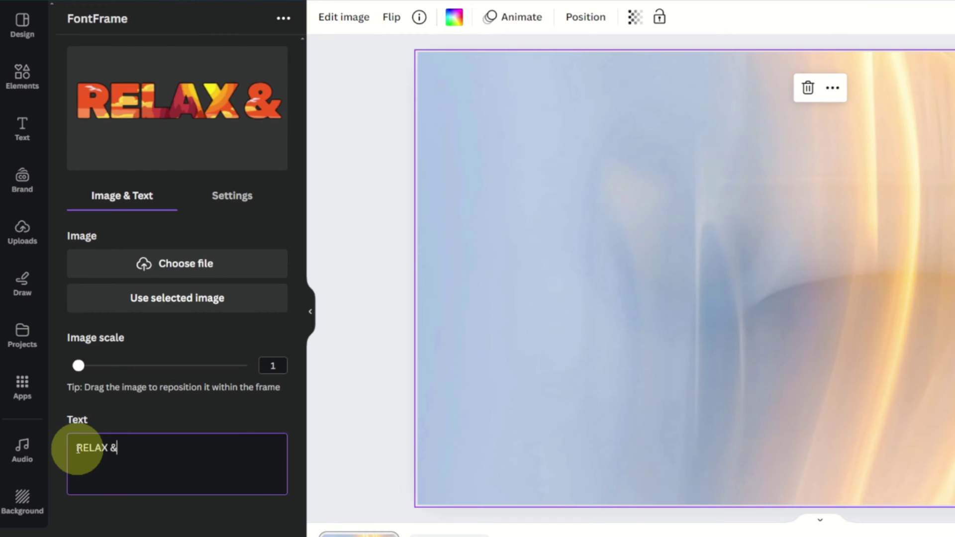
key("Return")
type("EXPLORE")
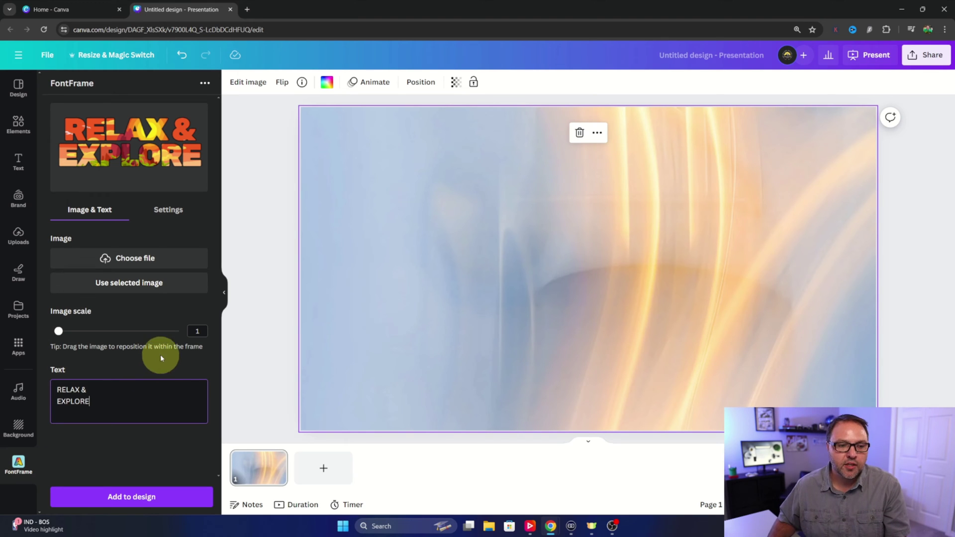
Step: Fill the lettering with the vlcsnap PNG from the Desktop and nudge the photo into place
left_click(129, 263)
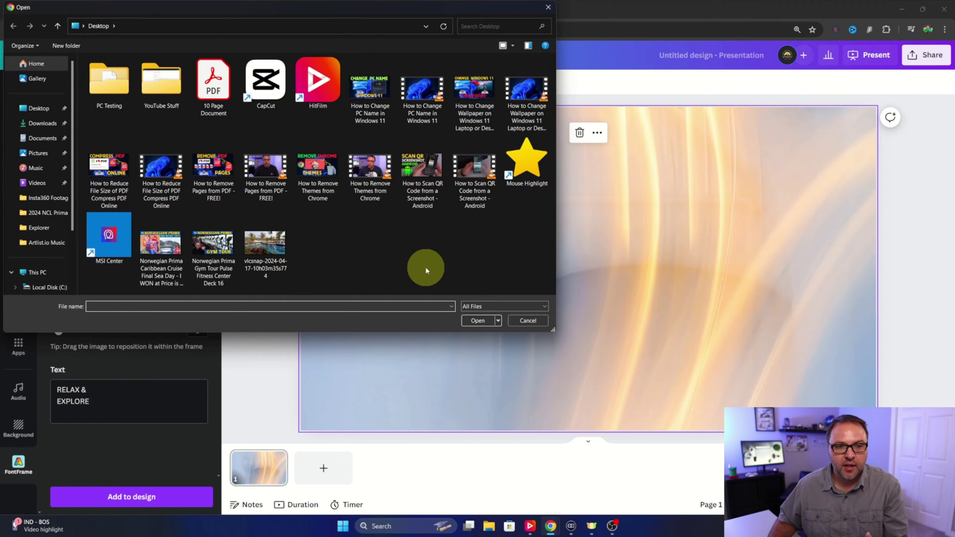
left_click(268, 244)
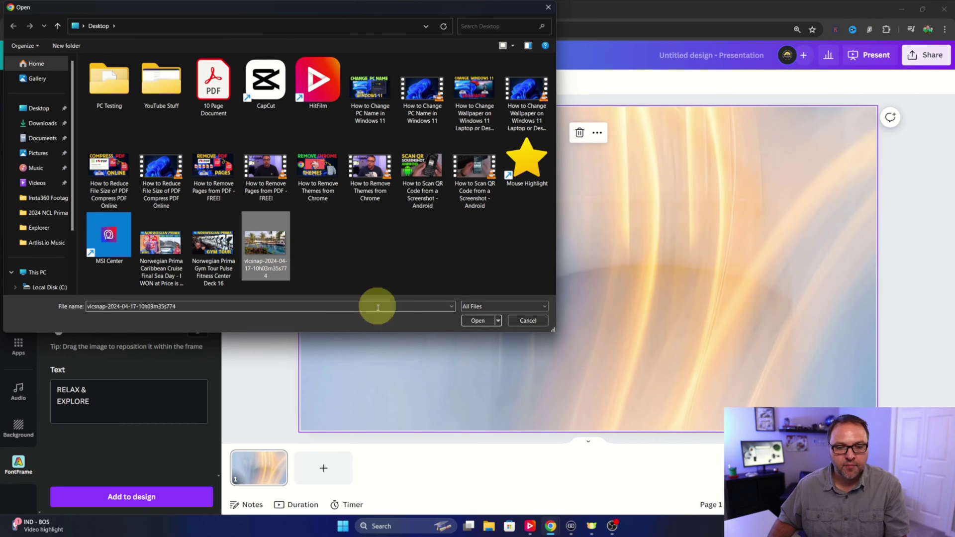
left_click(478, 321)
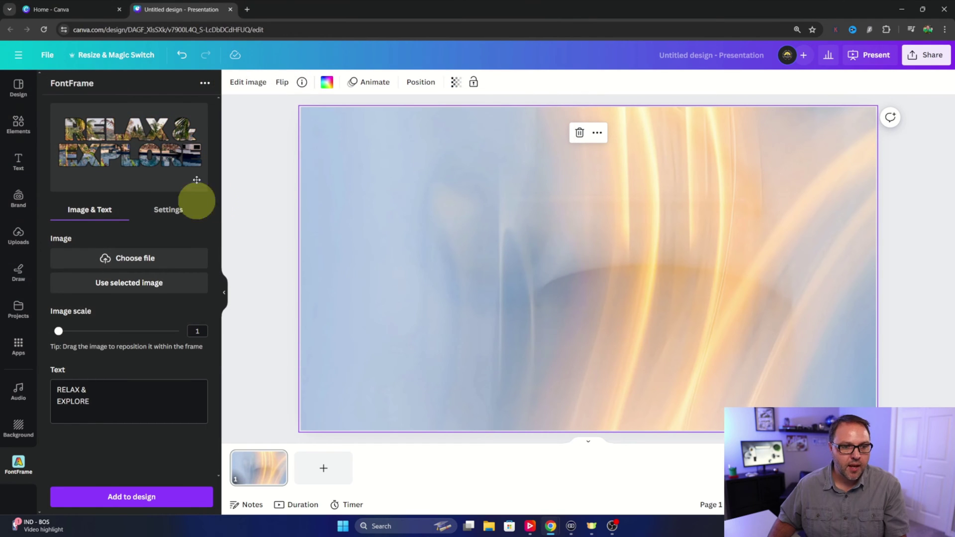
left_click_drag(159, 151, 155, 150)
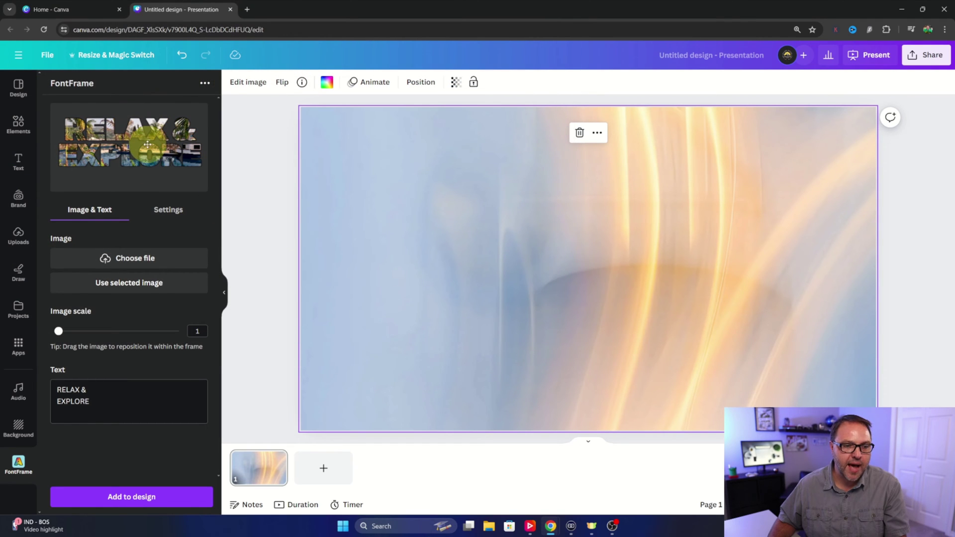
left_click(145, 287)
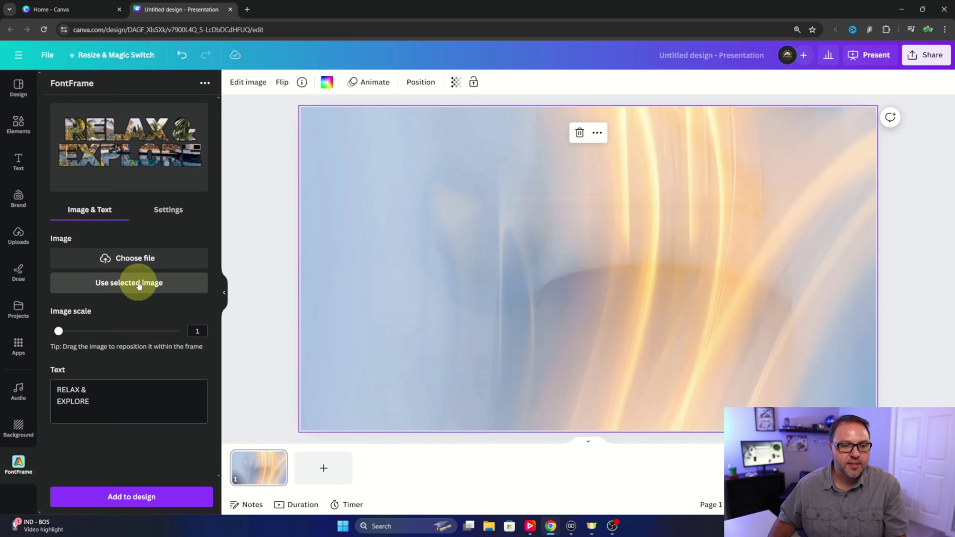
Step: Upload the palm-tree pool photo from the desktop into Canva and place it on the slide
double_click(286, 18)
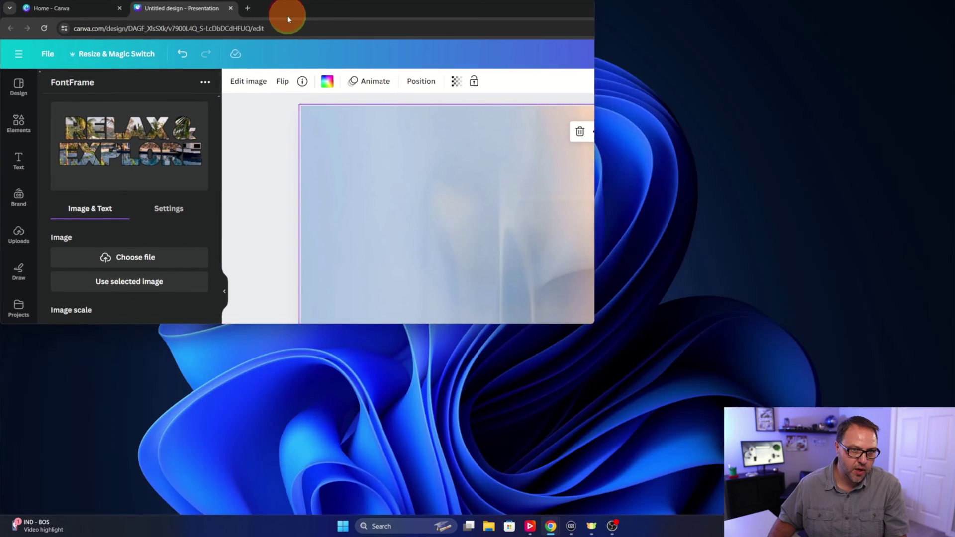
left_click_drag(287, 19, 431, 94)
left_click_drag(51, 65, 517, 244)
left_click(704, 83)
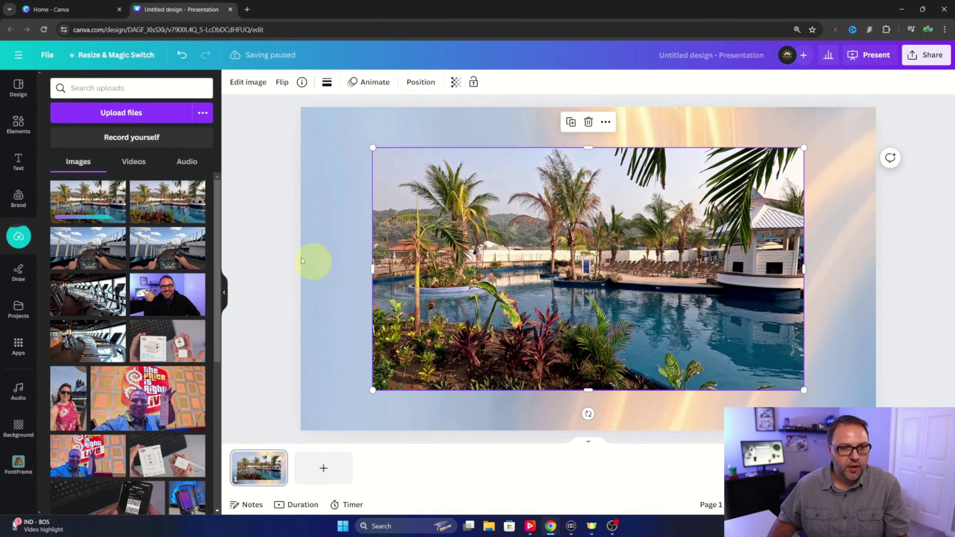
Step: Fill the FontFrame lettering with the selected pool photo, then delete the loose photo from the slide
left_click(19, 463)
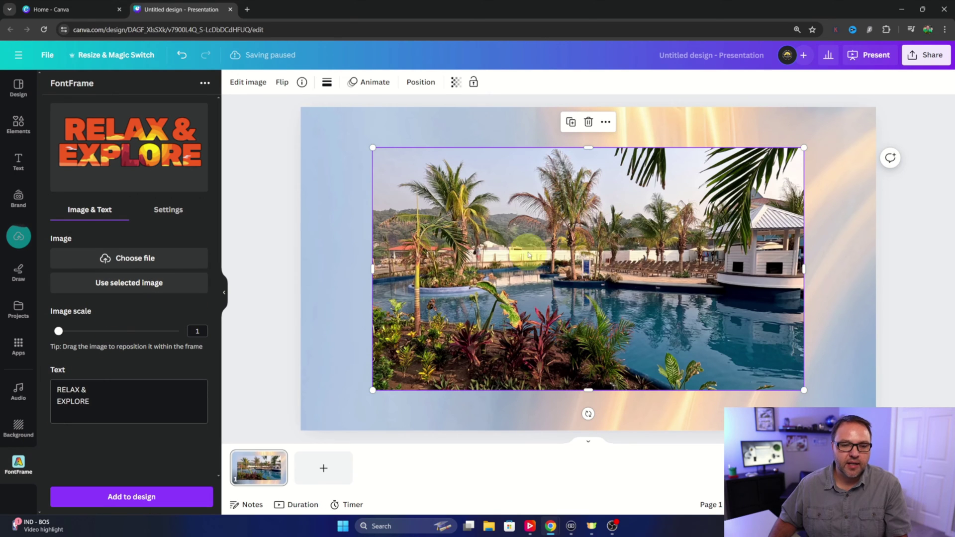
left_click(122, 283)
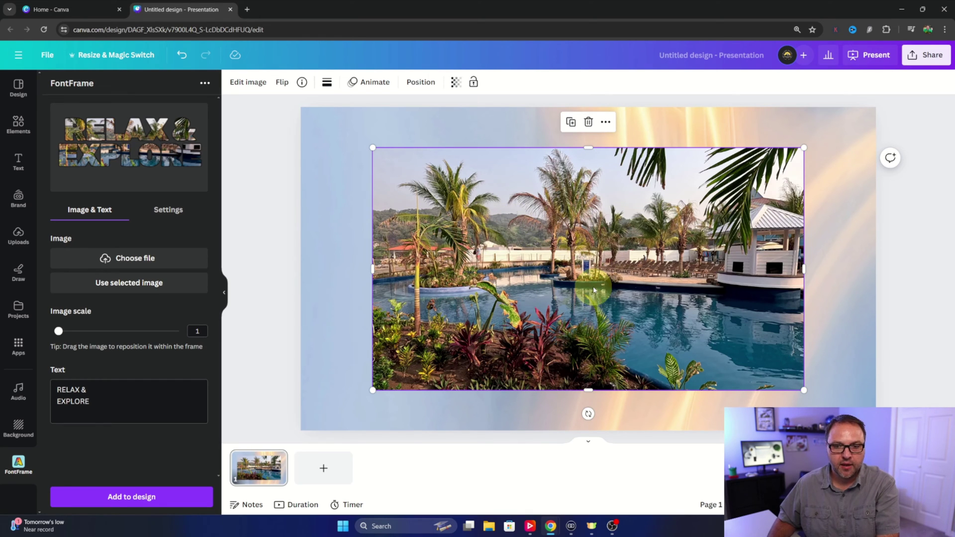
key("Delete")
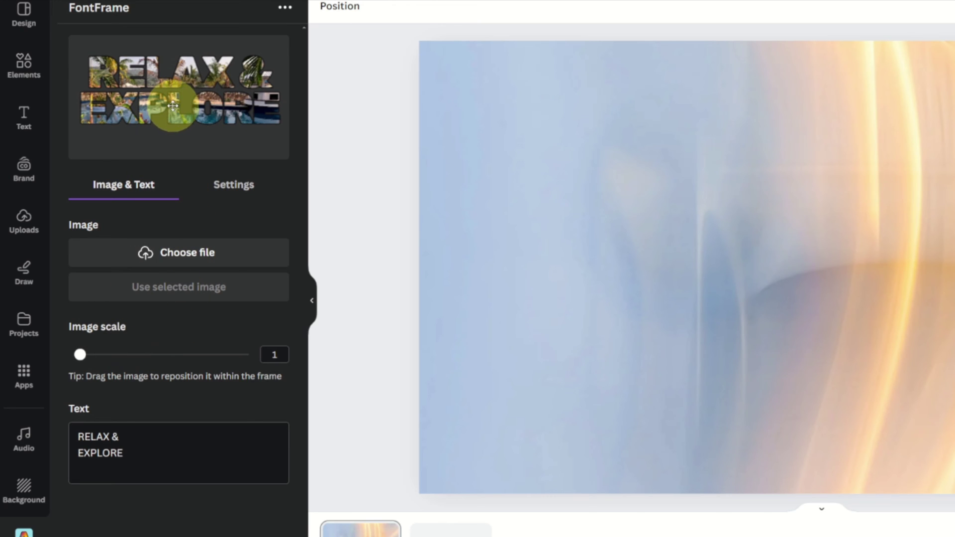
Step: Set the lettering's image scale to 1.2 and reposition the pool photo within the letters
left_click_drag(176, 105, 228, 102)
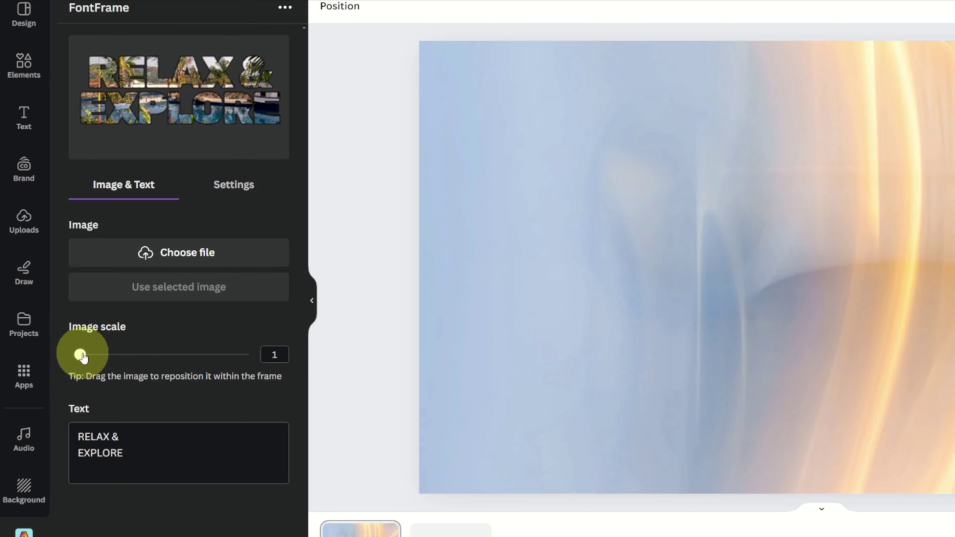
mouse_move(82, 357)
left_mouse_down()
mouse_move(175, 350)
mouse_move(90, 343)
left_mouse_up()
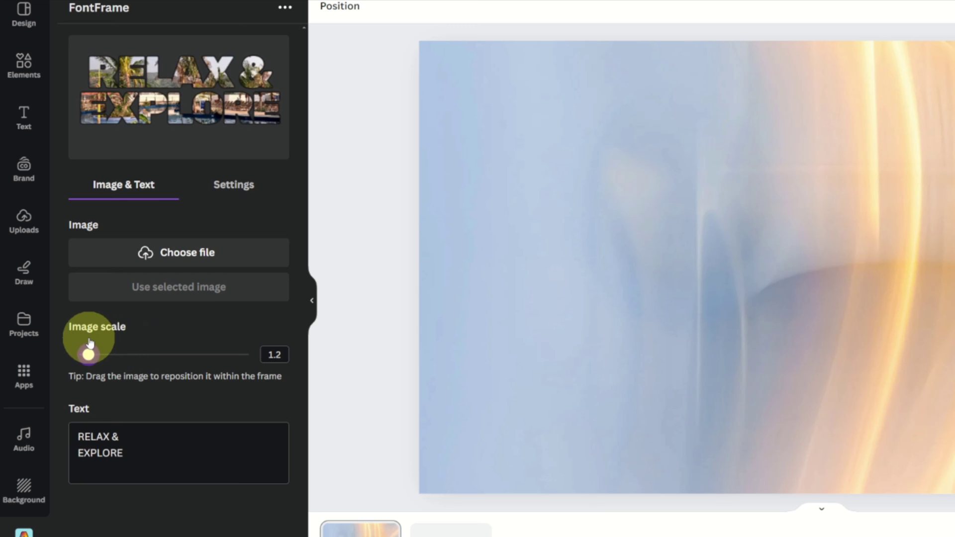
left_click_drag(176, 92, 198, 134)
left_click(234, 185)
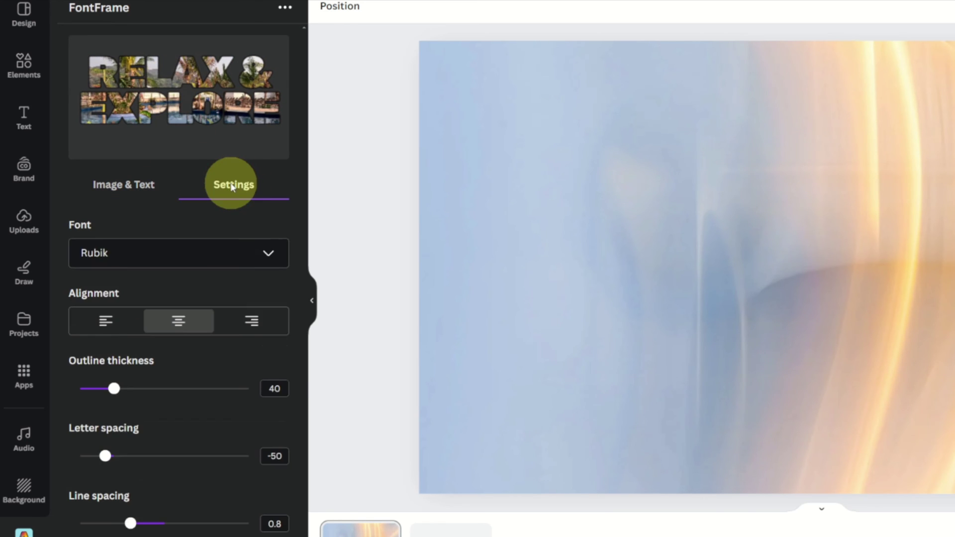
Step: Switch the lettering font to Montserrat and keep it centre-aligned
left_click(185, 256)
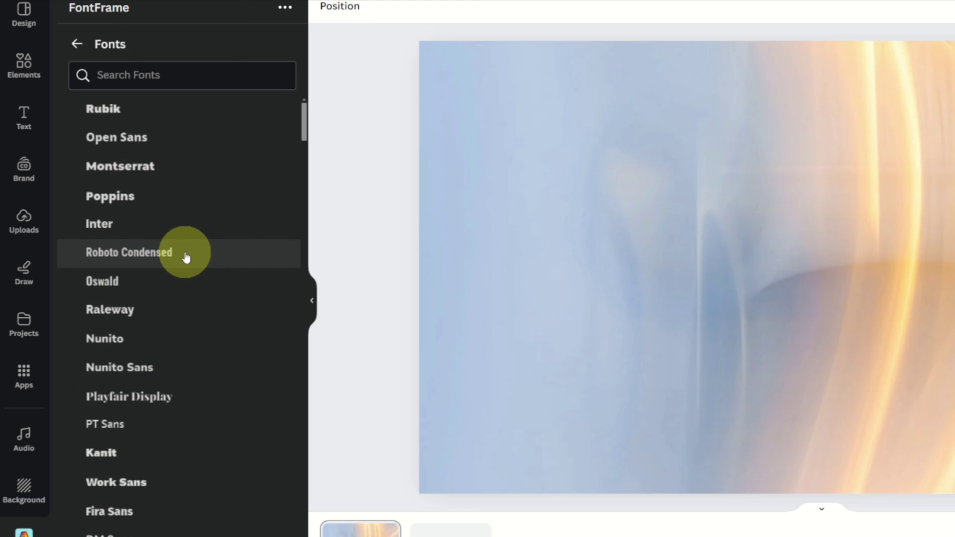
left_click(167, 171)
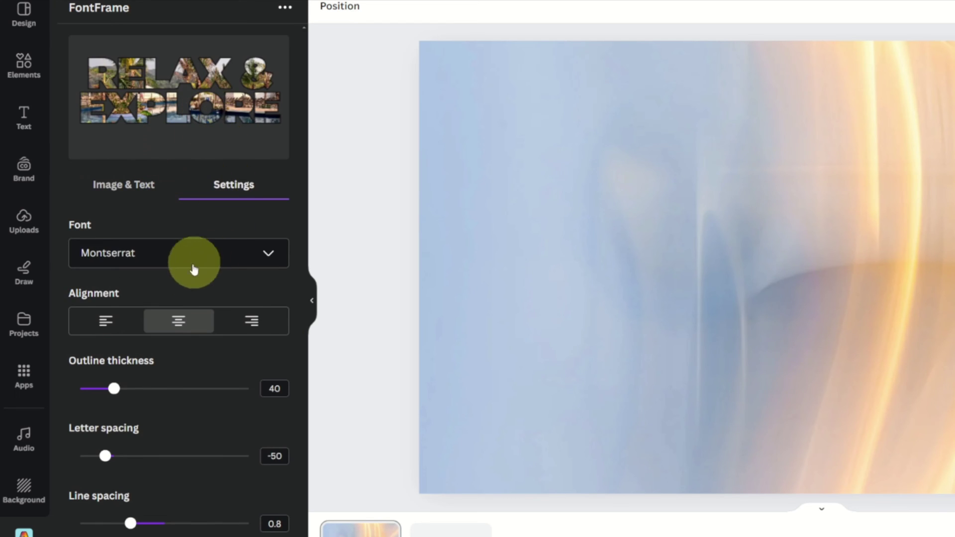
left_click(105, 324)
left_click(252, 321)
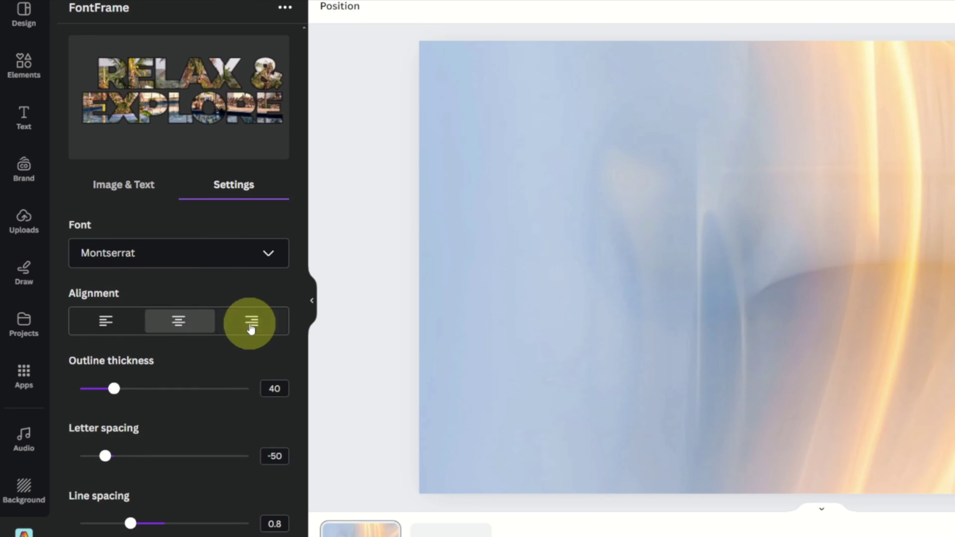
left_click(192, 327)
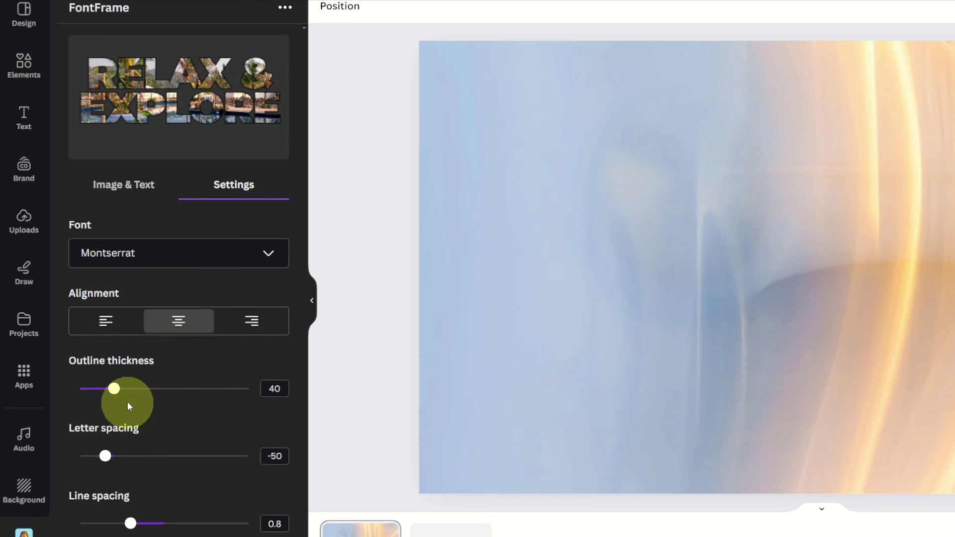
Step: Set outline thickness 24, letter spacing -55 and line spacing 0.75
mouse_move(118, 394)
left_mouse_down()
mouse_move(218, 402)
mouse_move(101, 389)
left_mouse_up()
mouse_move(105, 456)
left_mouse_down()
mouse_move(149, 456)
mouse_move(105, 451)
left_mouse_up()
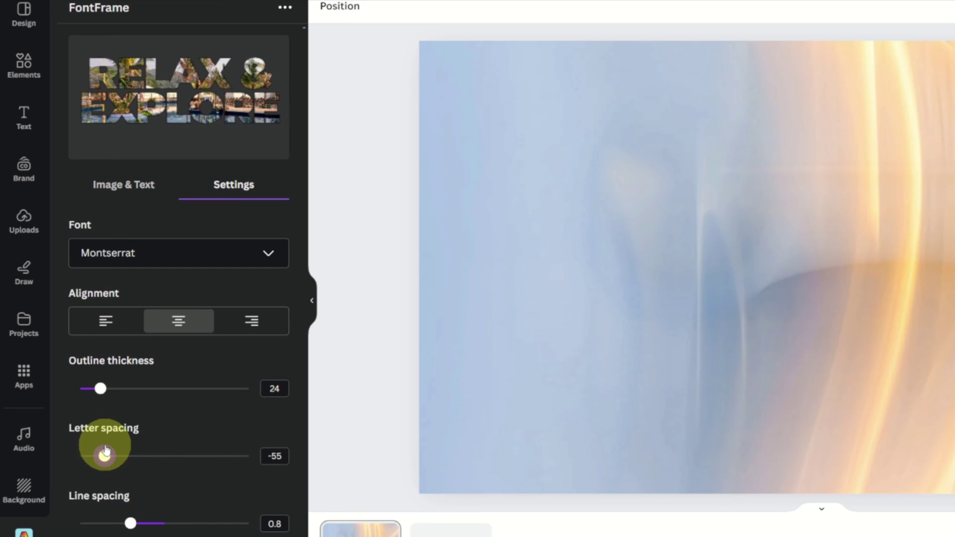
left_click(140, 530)
mouse_move(131, 528)
left_mouse_down()
mouse_move(196, 520)
mouse_move(125, 523)
left_mouse_up()
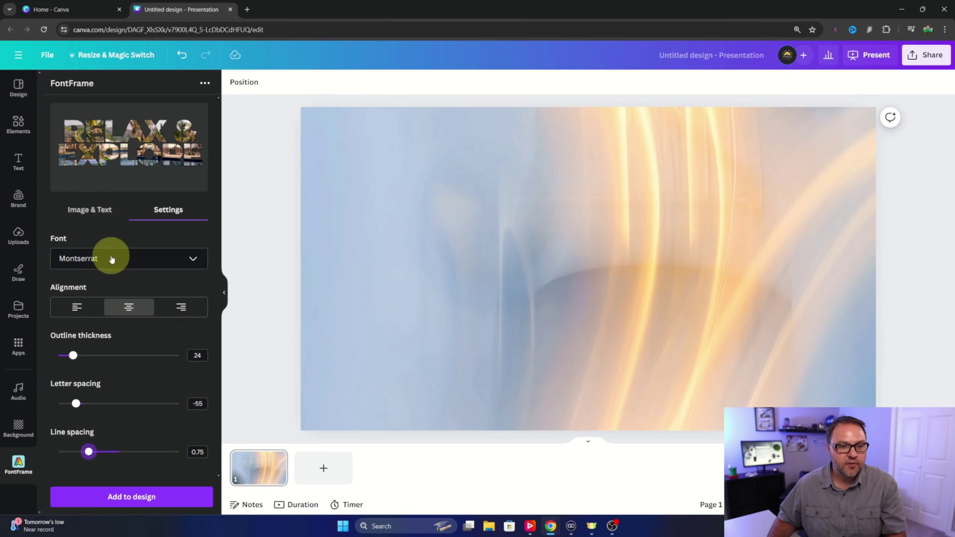
left_click(127, 185)
Step: Add the RELAX & EXPLORE lettering to the slide and stretch it across nearly the full width
left_click(131, 497)
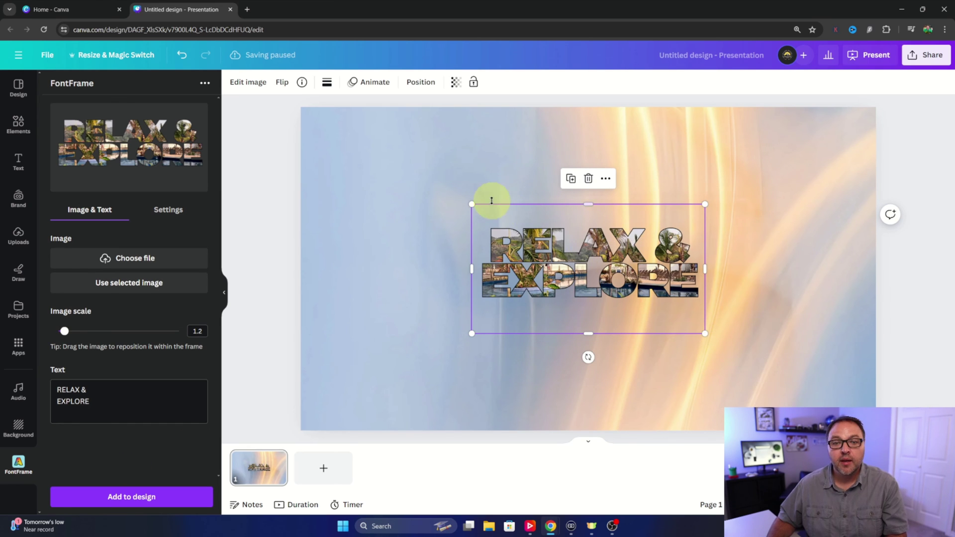
left_click_drag(471, 204, 305, 111)
left_click_drag(706, 336, 868, 425)
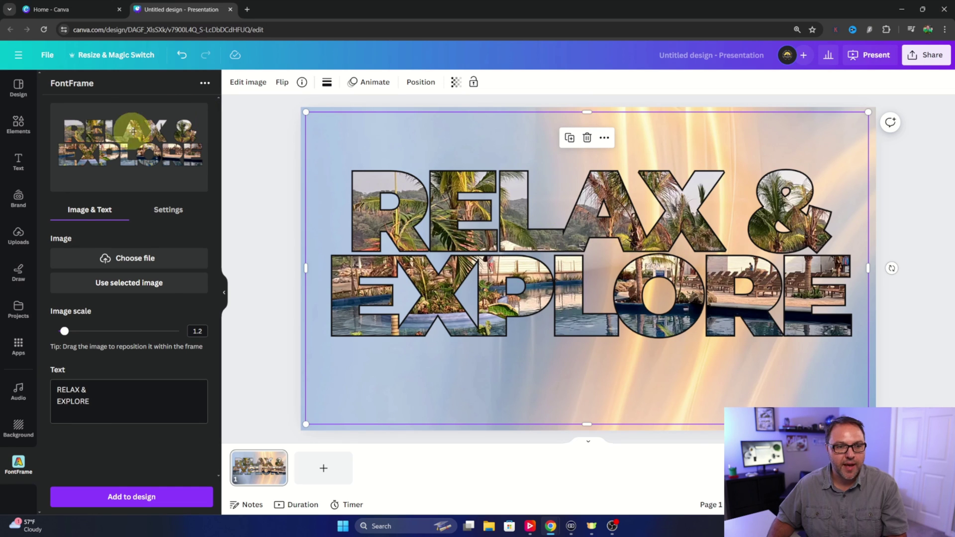
left_click_drag(147, 150, 133, 133)
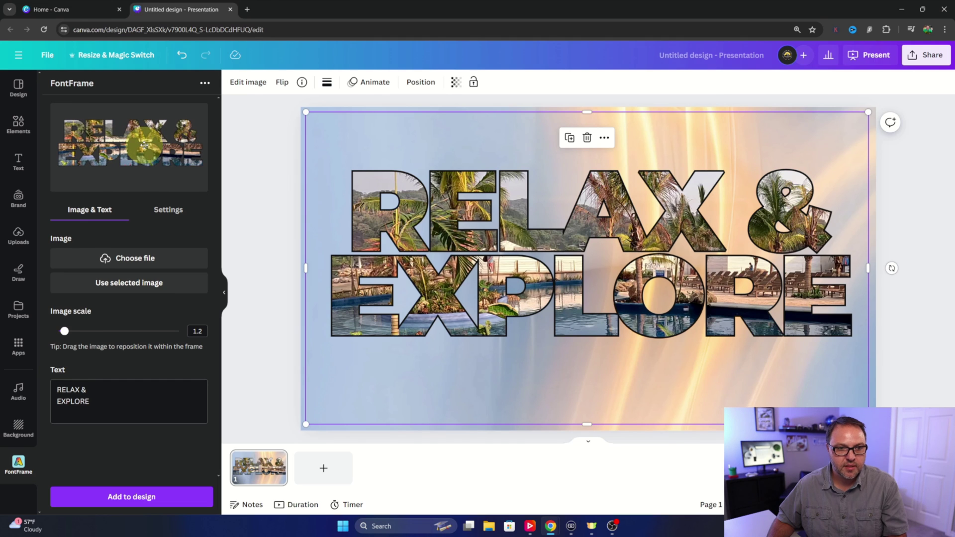
Step: Add the updated RELAX & EXPLORE lettering in place of the old copy, then move it top-left and stretch it across the slide
left_click(131, 498)
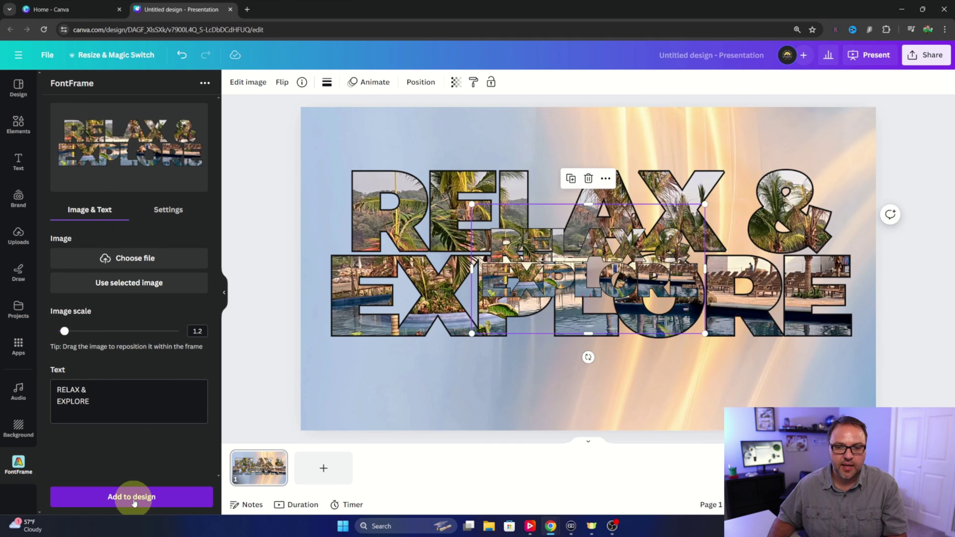
left_click(412, 200)
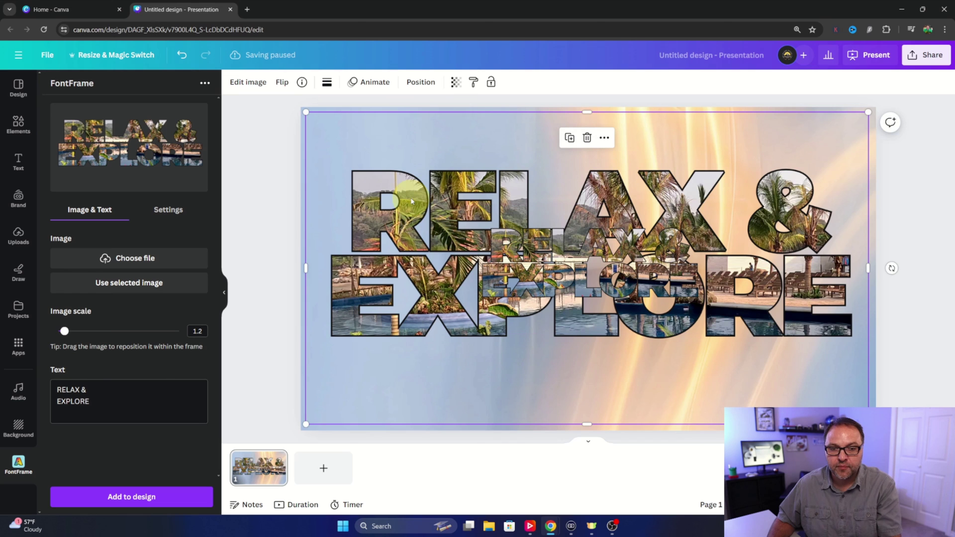
left_click(572, 231)
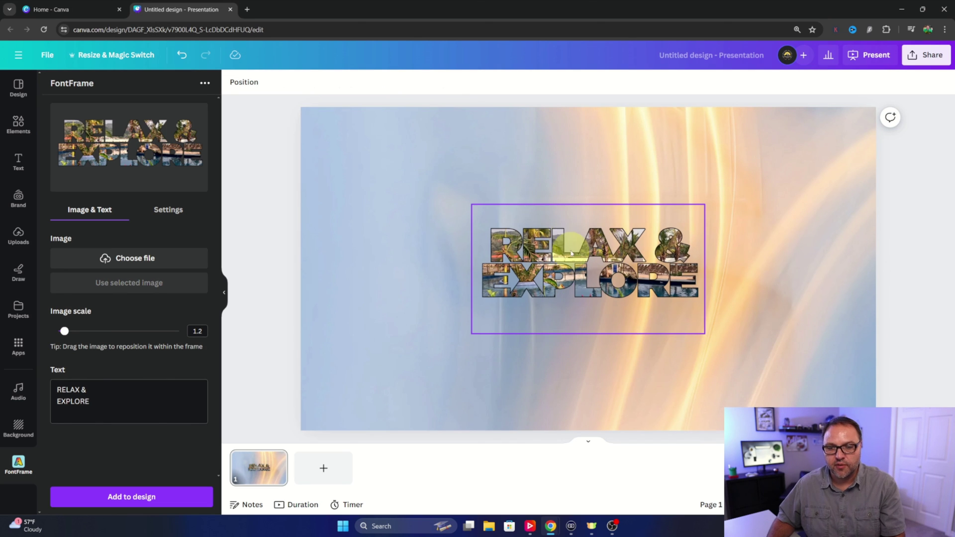
left_click_drag(572, 230, 395, 143)
left_click_drag(530, 226, 874, 418)
left_click(135, 483)
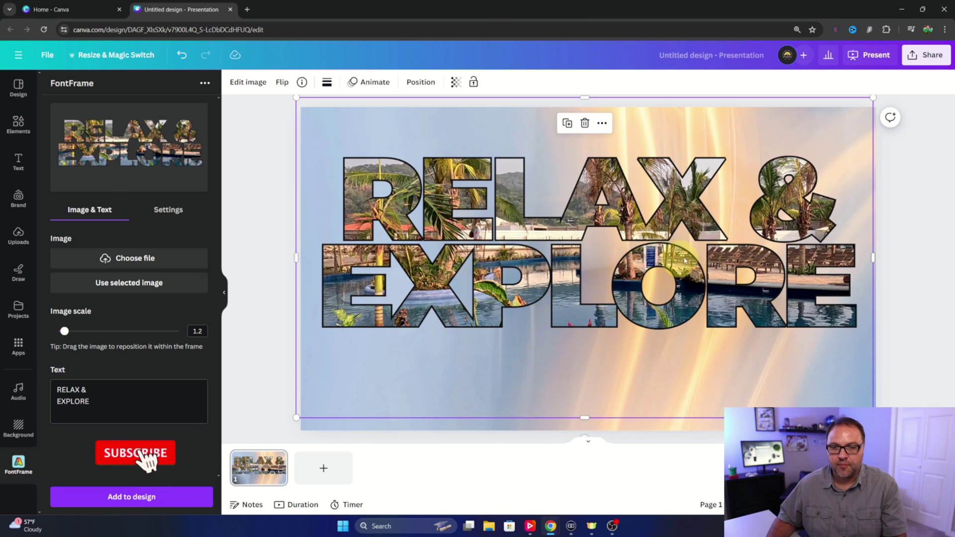